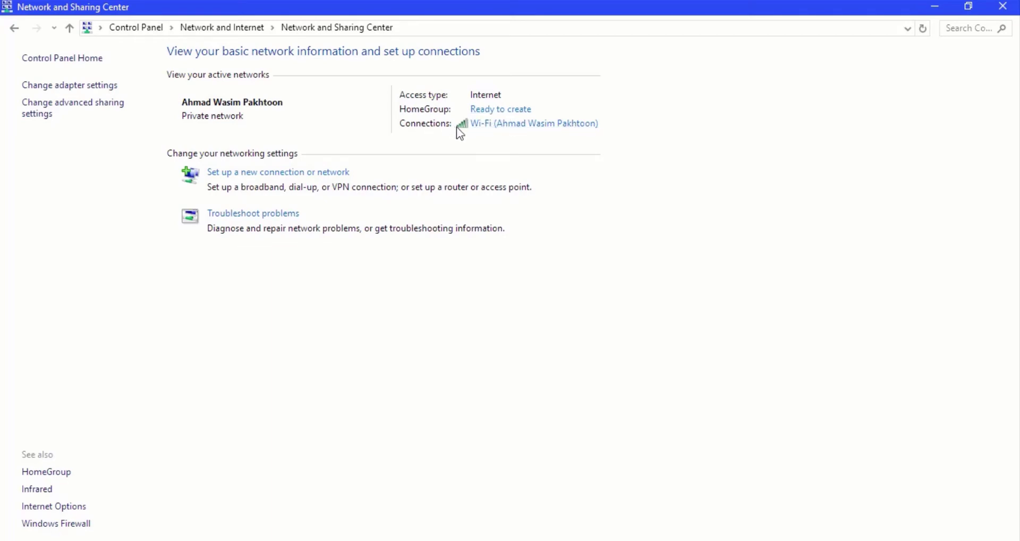
- Examine the active Wi-Fi connection's status, network connection details, wireless network properties and adapter properties, leaving all settings as they are
{"action": "left_click", "coordinate": [503, 125]}
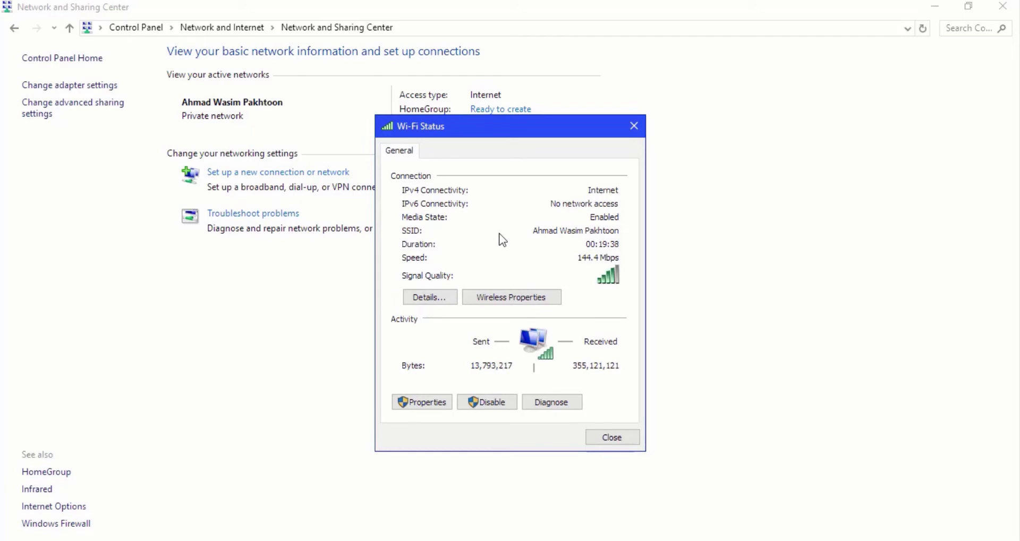
{"action": "left_click", "coordinate": [433, 296]}
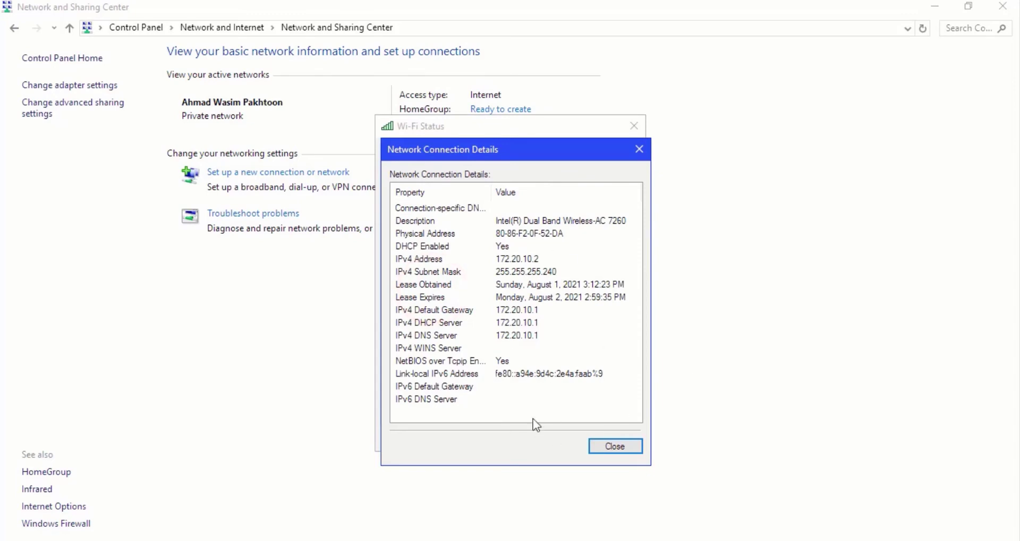
{"action": "left_click", "coordinate": [619, 449]}
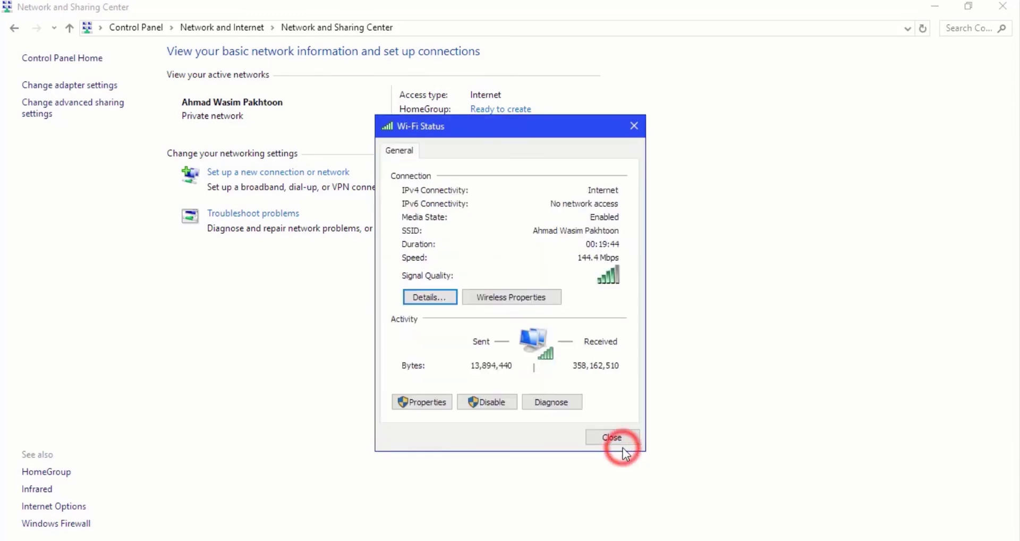
{"action": "left_click", "coordinate": [524, 299]}
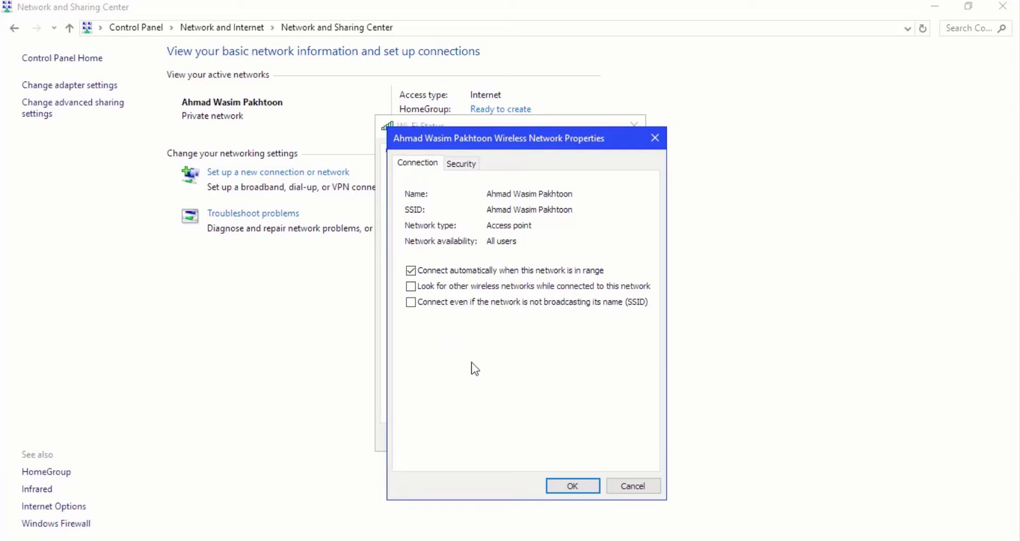
{"action": "left_click", "coordinate": [586, 487]}
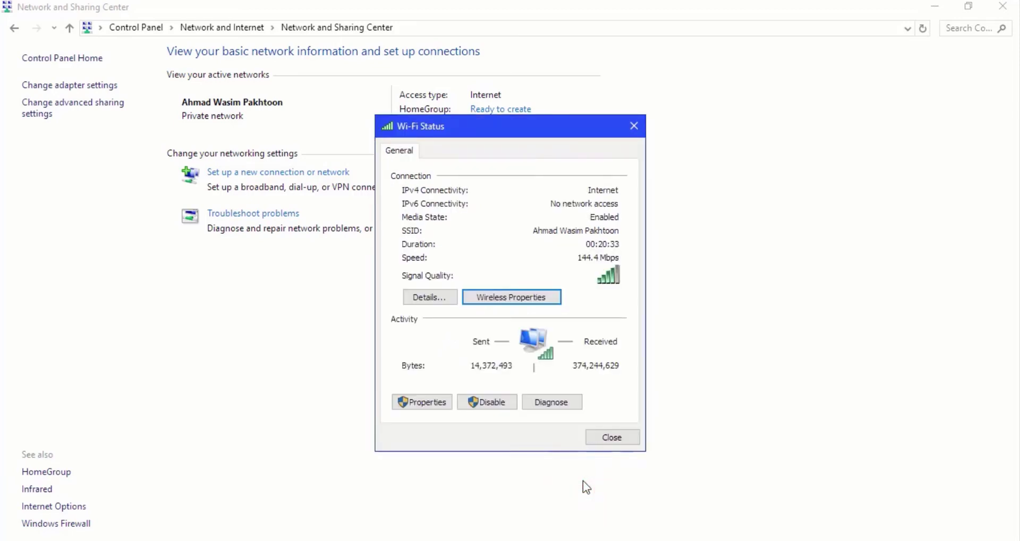
{"action": "left_click", "coordinate": [414, 409]}
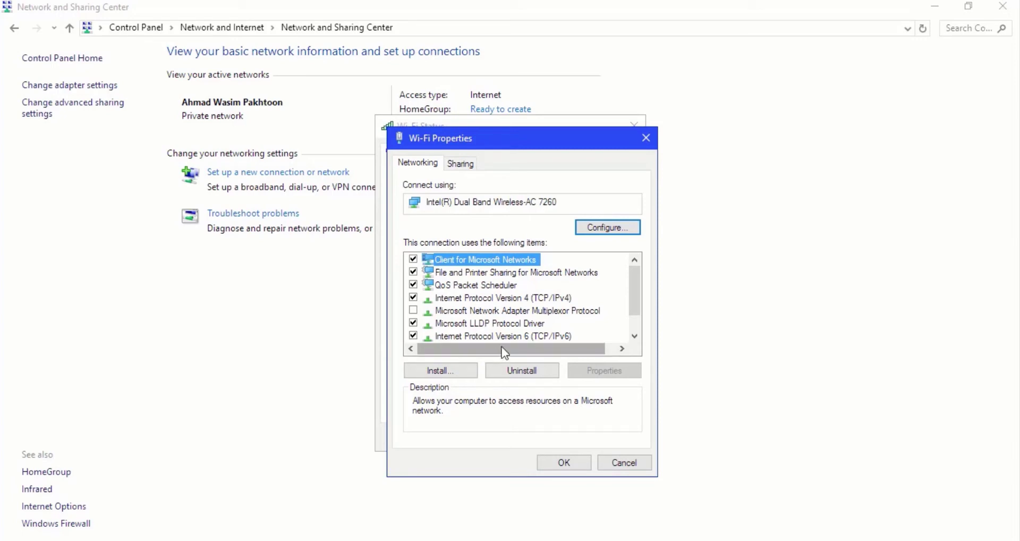
{"action": "left_click", "coordinate": [564, 462]}
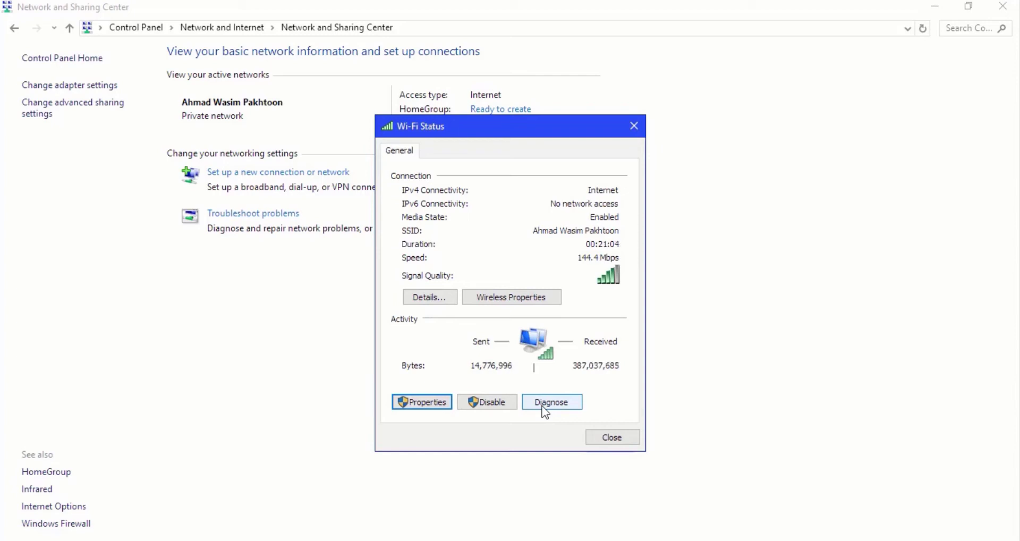
{"action": "left_click", "coordinate": [629, 438]}
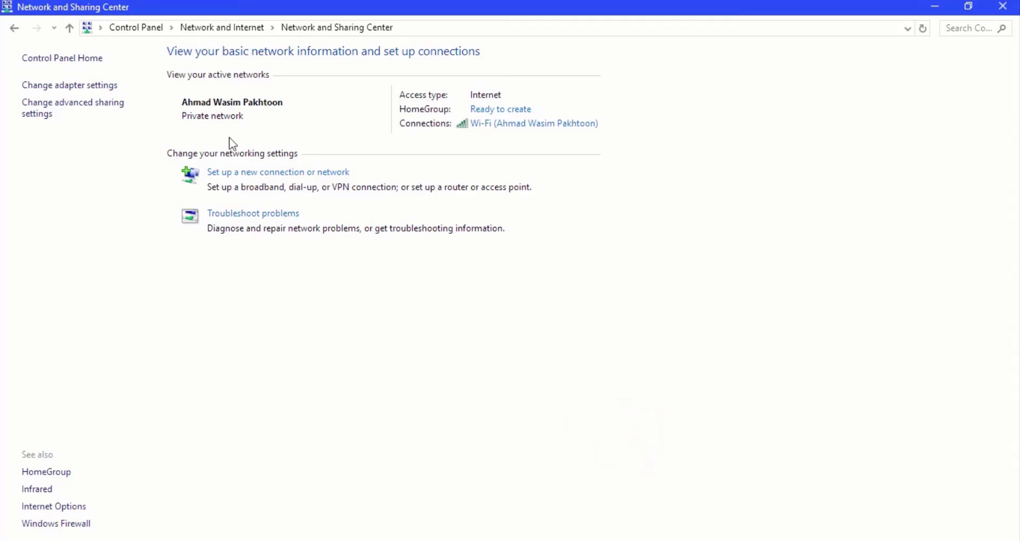
- Look through the new Broadband (PPPoE) connection setup without creating it, and view the Network and Internet troubleshooters
{"action": "left_click", "coordinate": [252, 174]}
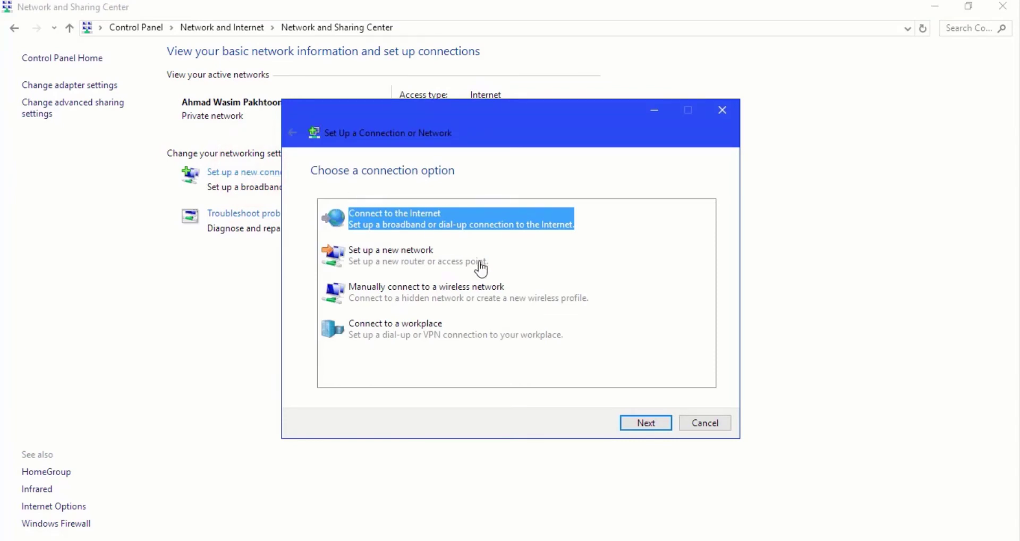
{"action": "left_click", "coordinate": [646, 424]}
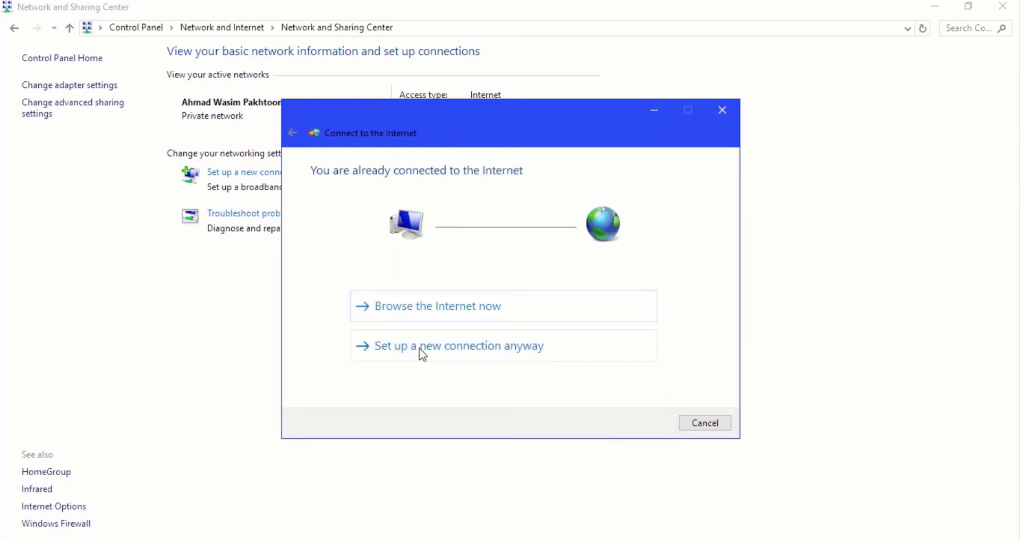
{"action": "left_click", "coordinate": [419, 349]}
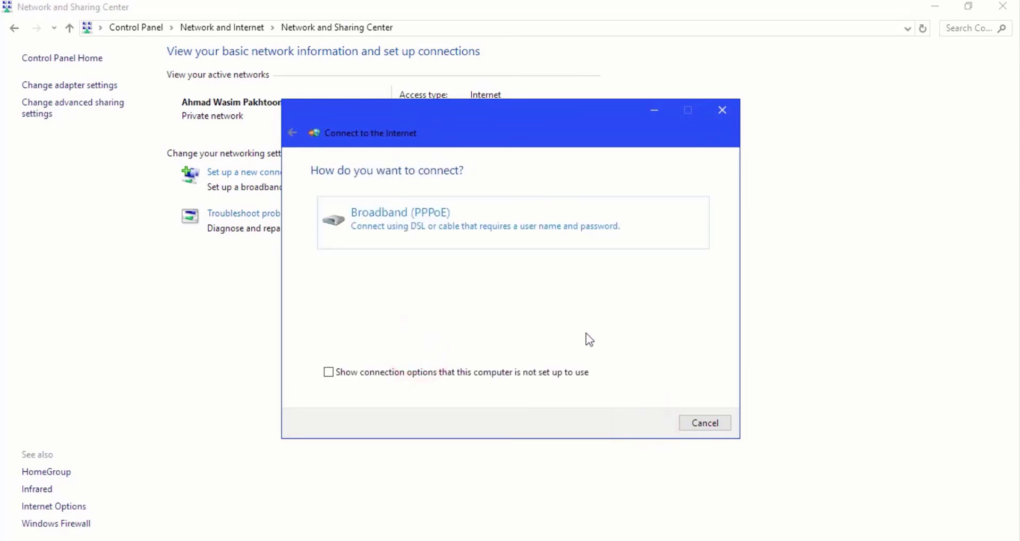
{"action": "left_click", "coordinate": [502, 228]}
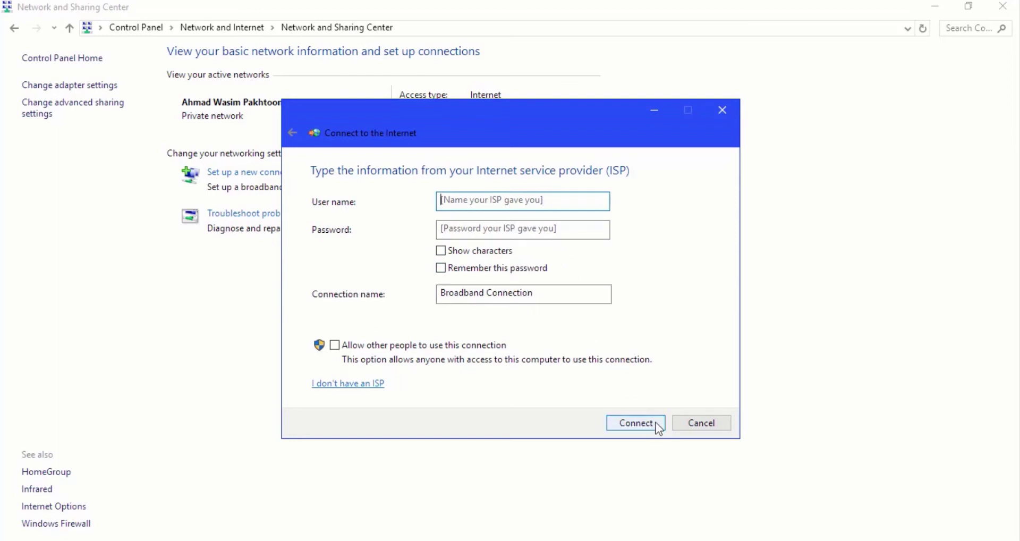
{"action": "left_click", "coordinate": [690, 423]}
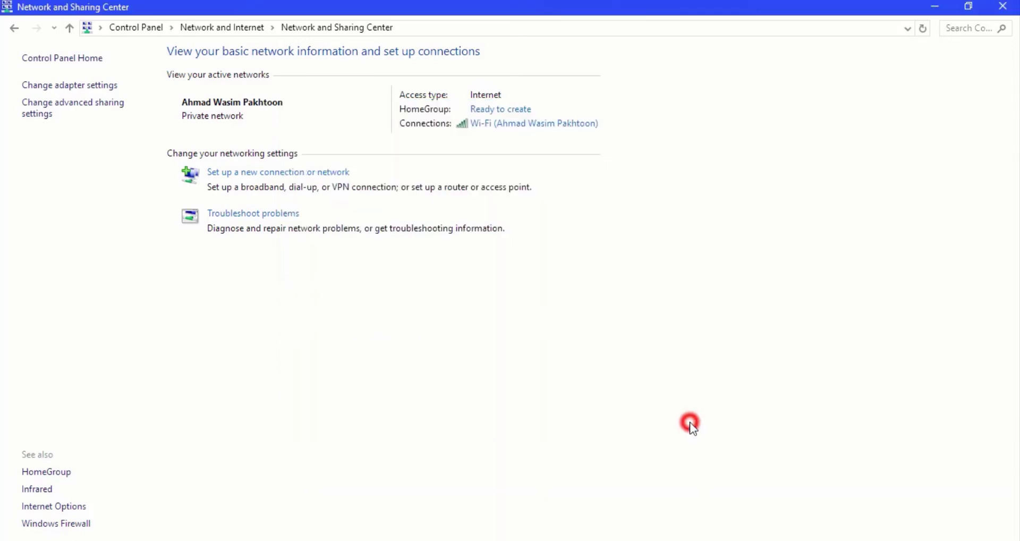
{"action": "left_click", "coordinate": [265, 213]}
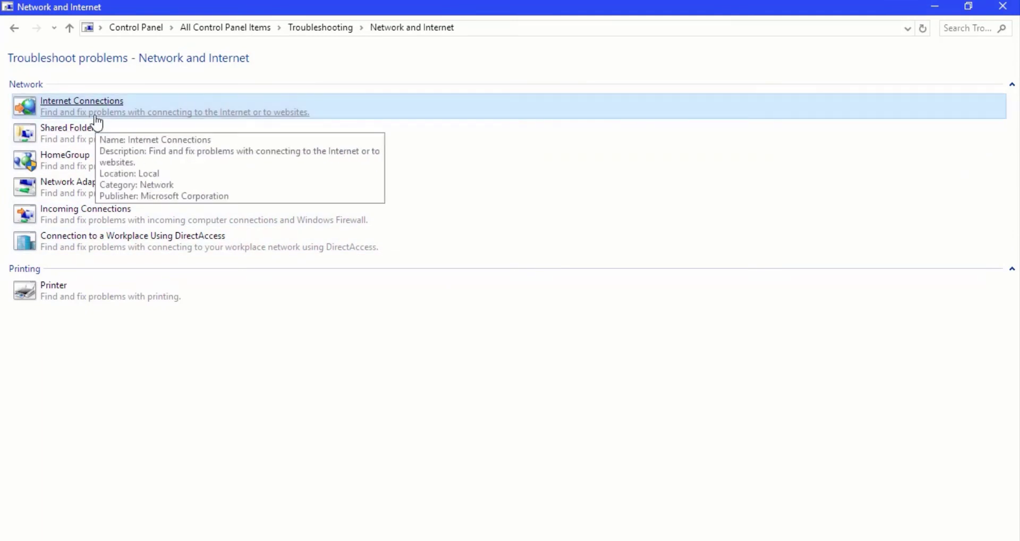
{"action": "left_click", "coordinate": [15, 30]}
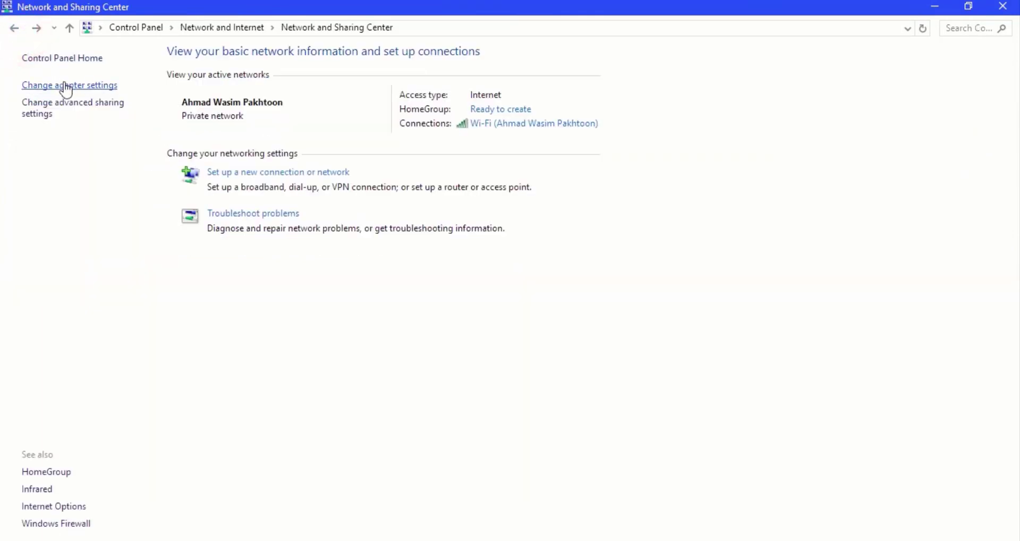
- View the computer's network adapters and examine the Wi-Fi adapter's status and available actions
{"action": "left_click", "coordinate": [66, 86]}
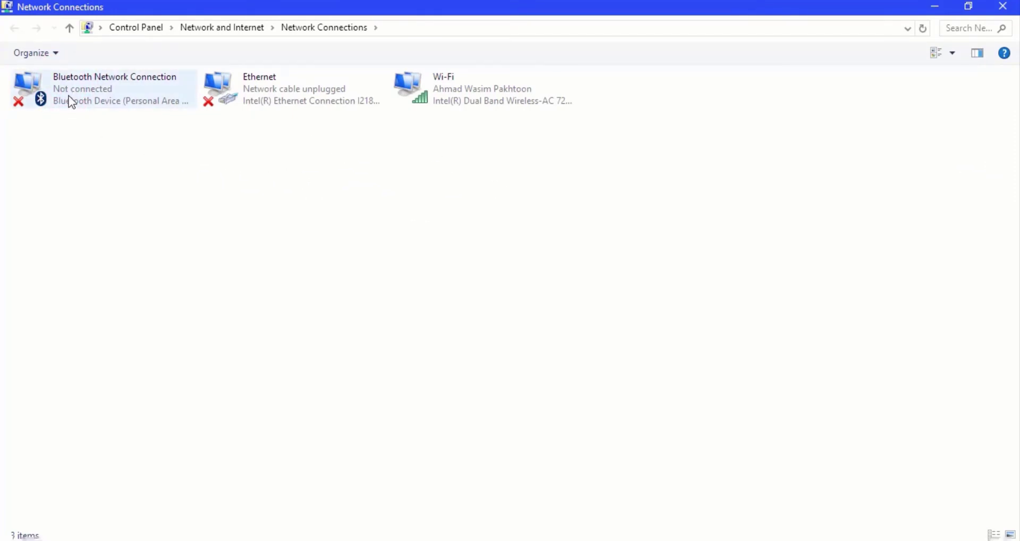
{"action": "right_click", "coordinate": [441, 91]}
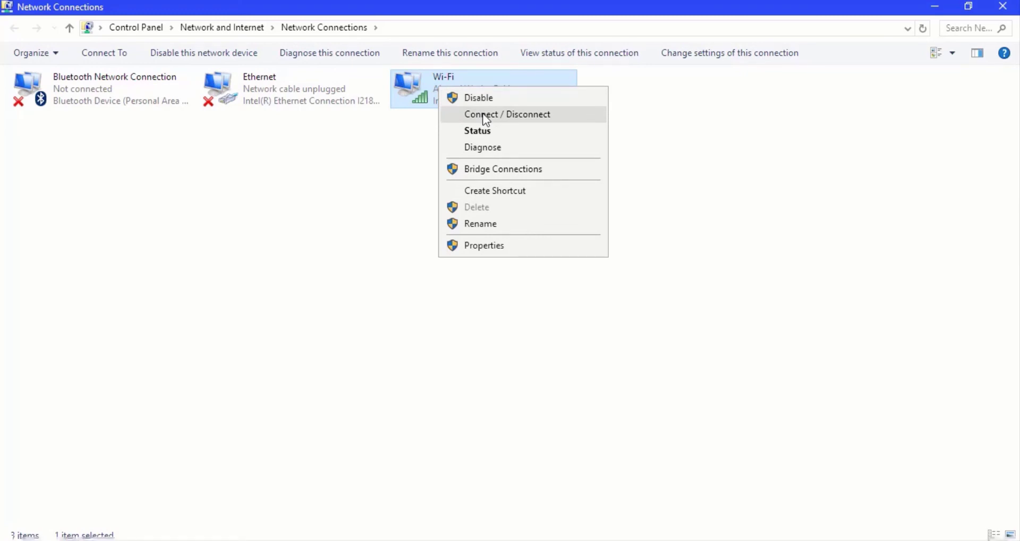
{"action": "left_click", "coordinate": [480, 134]}
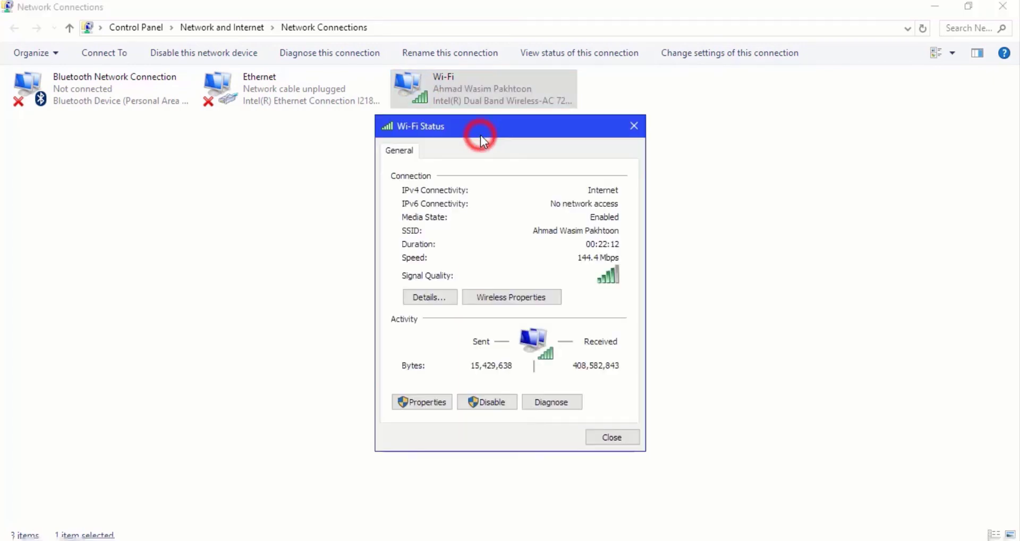
{"action": "left_click", "coordinate": [635, 126]}
{"action": "right_click", "coordinate": [557, 88]}
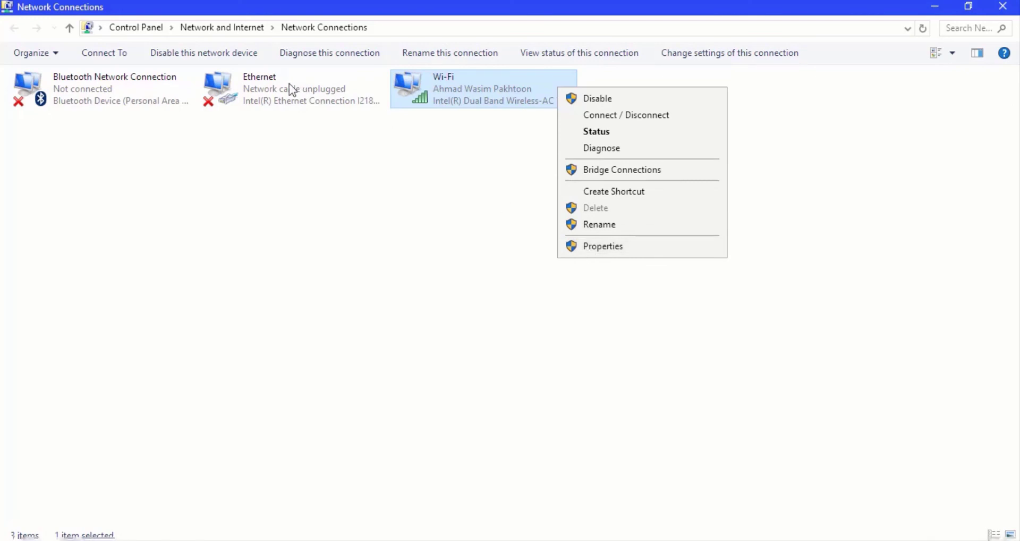
{"action": "left_click", "coordinate": [260, 129]}
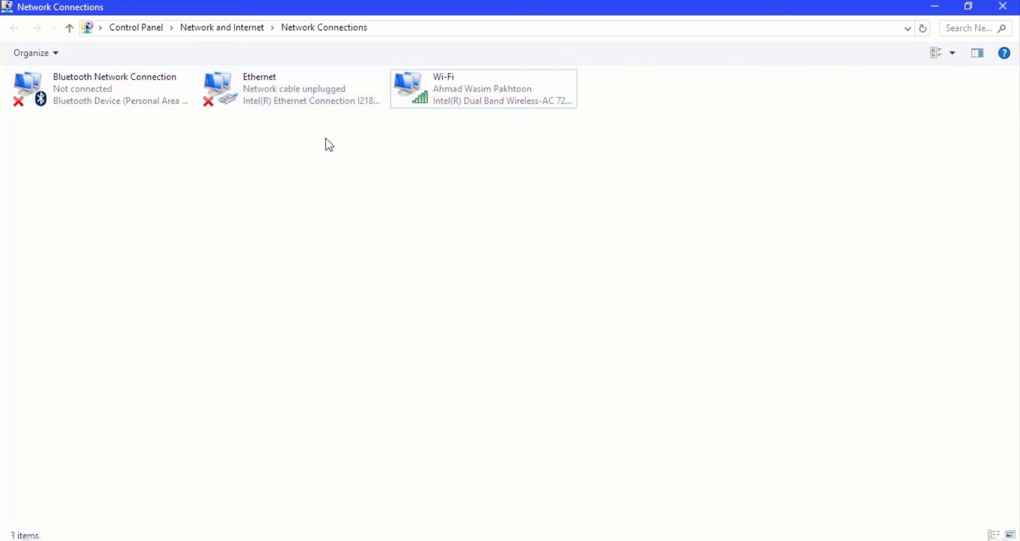
- Open Internet Options from the Network and Internet category and review the browsing history deletion choices without deleting anything
{"action": "left_click", "coordinate": [245, 29]}
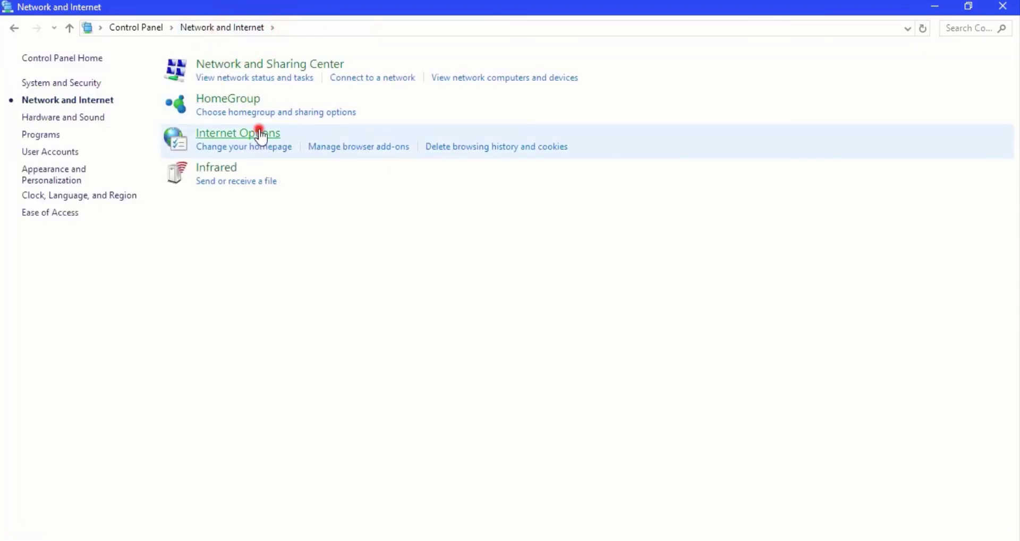
{"action": "left_click", "coordinate": [260, 131]}
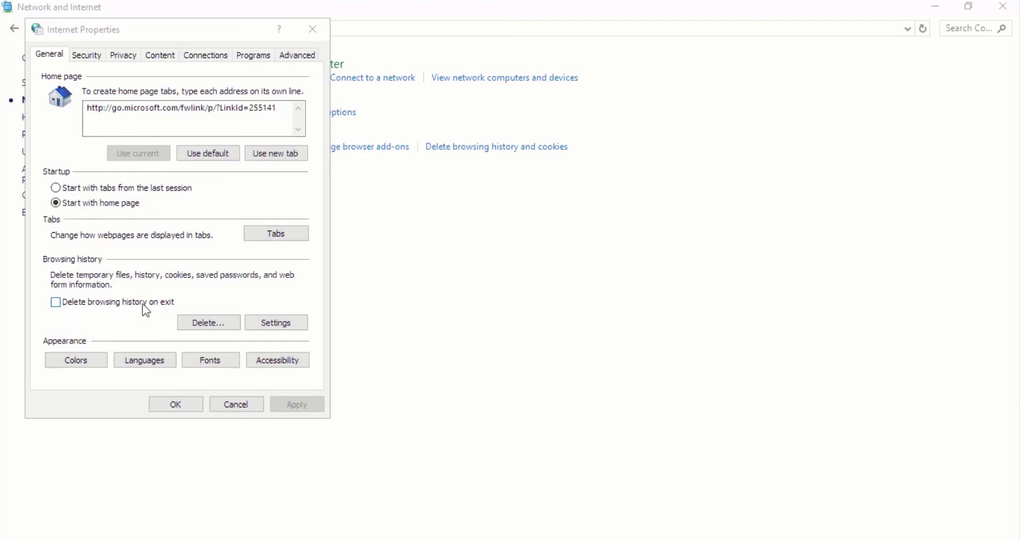
{"action": "left_click", "coordinate": [201, 327]}
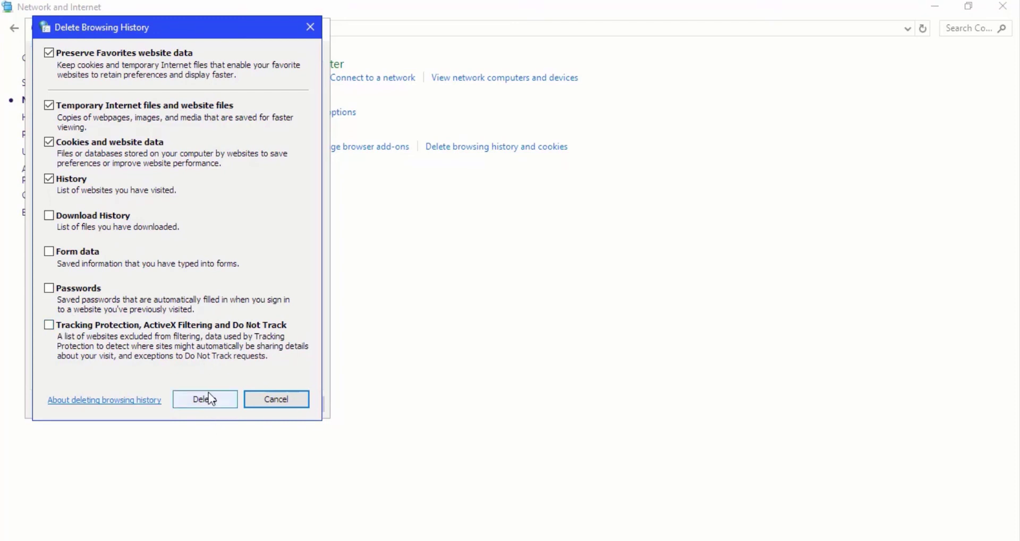
{"action": "left_click", "coordinate": [254, 403]}
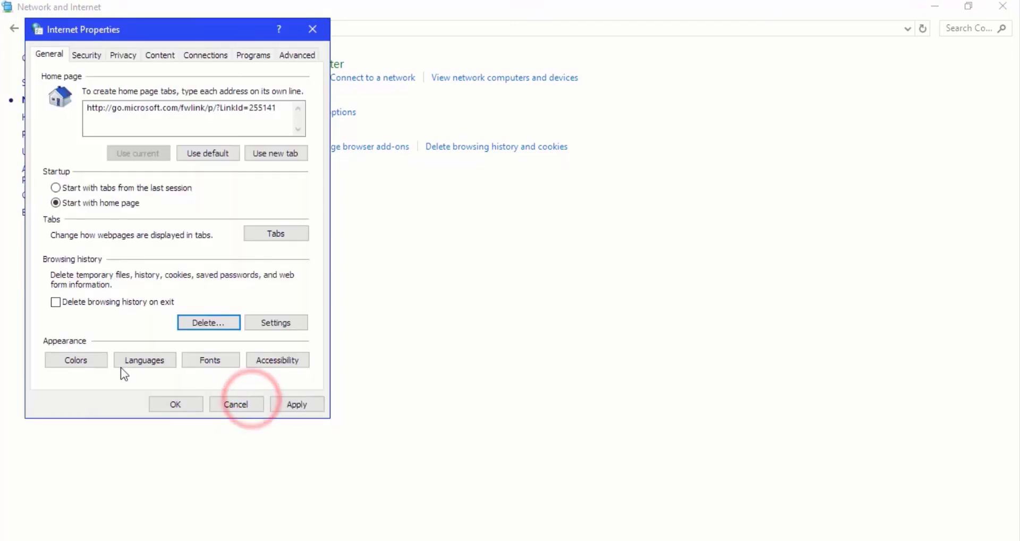
- Review the Internet Properties color options and the Website Data Settings for temporary Internet files, closing both without changes
{"action": "left_click", "coordinate": [74, 361]}
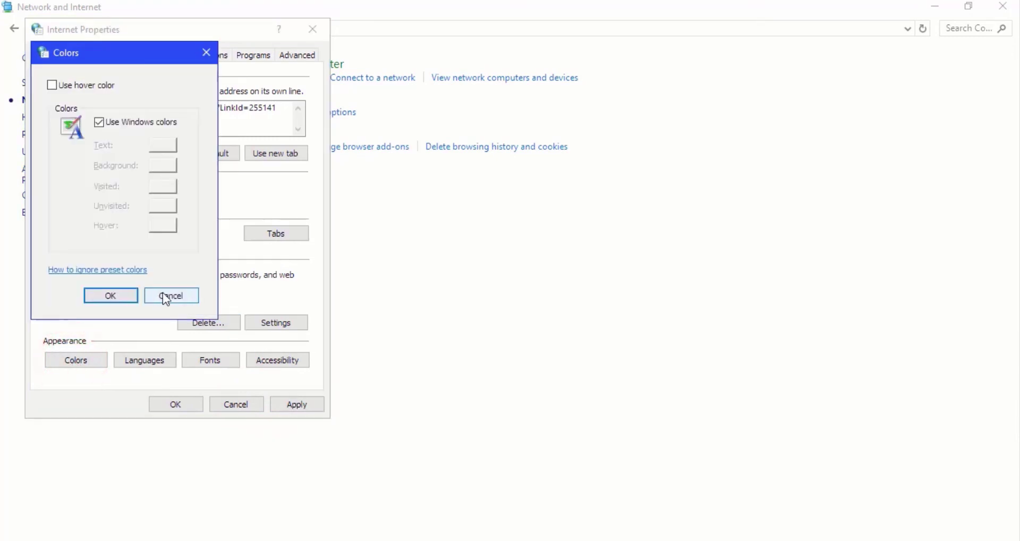
{"action": "left_click", "coordinate": [171, 295]}
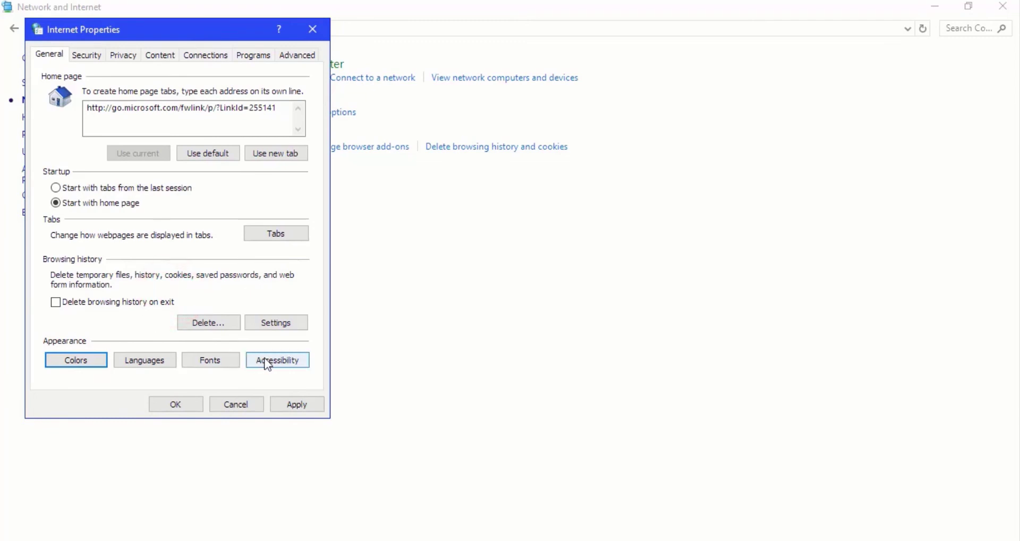
{"action": "left_click", "coordinate": [278, 327]}
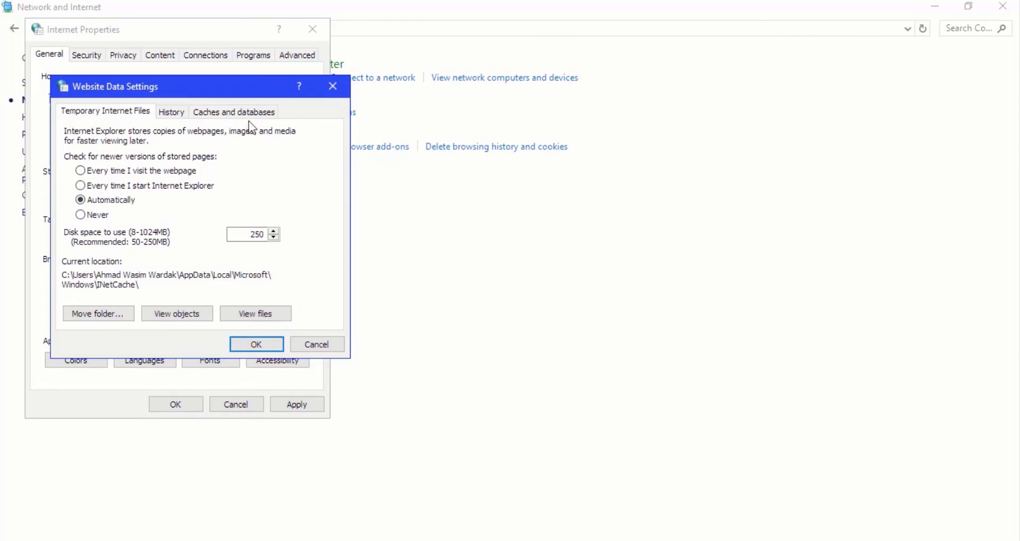
{"action": "left_click", "coordinate": [330, 87]}
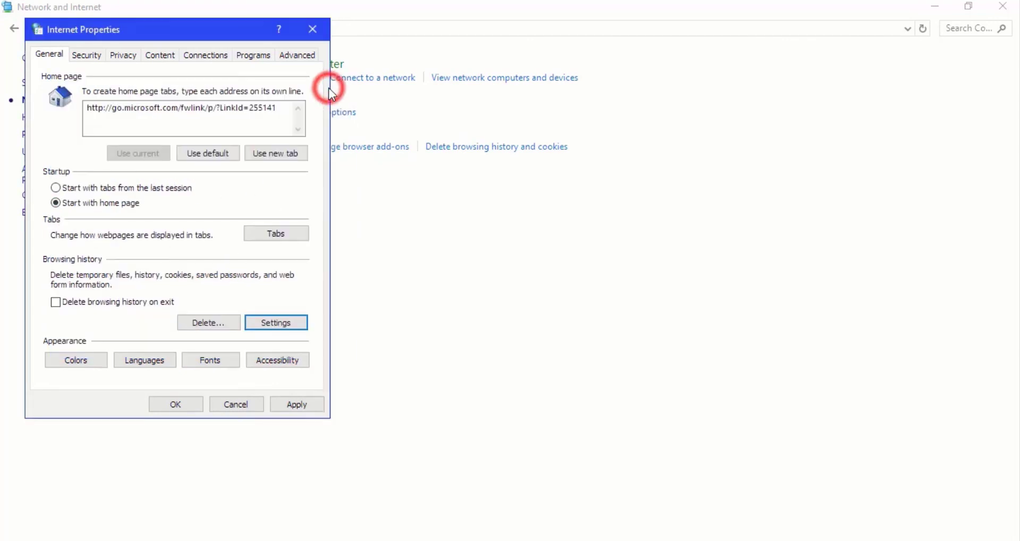
- View the Privacy and Security settings in Internet Properties and return to the General settings
{"action": "left_click", "coordinate": [83, 59]}
{"action": "left_click", "coordinate": [129, 58]}
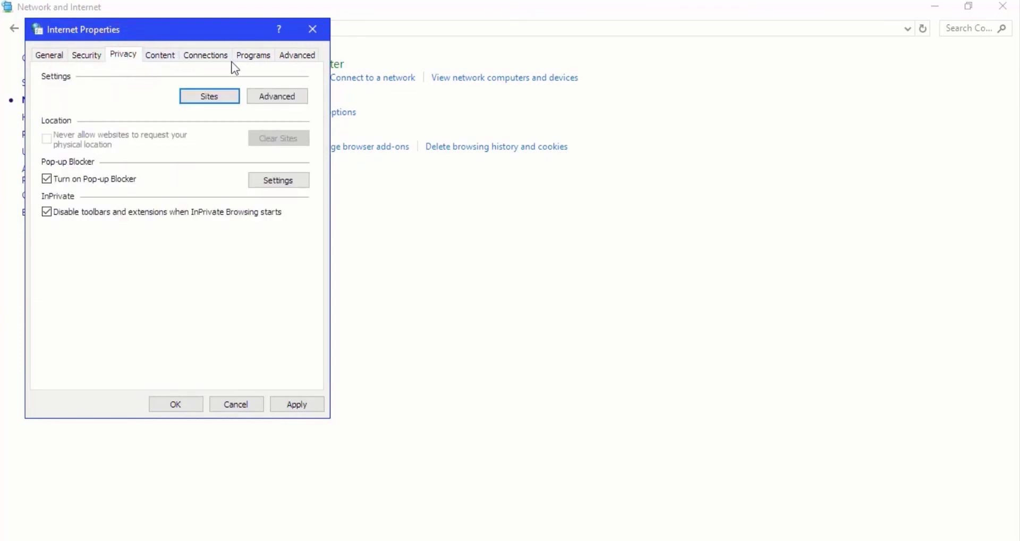
{"action": "left_click", "coordinate": [100, 55]}
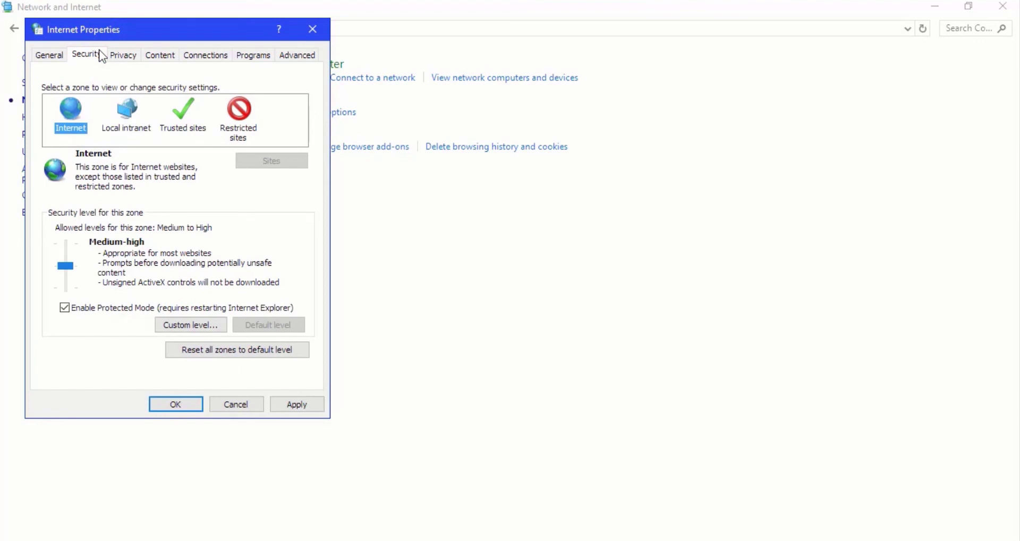
{"action": "left_click", "coordinate": [60, 56]}
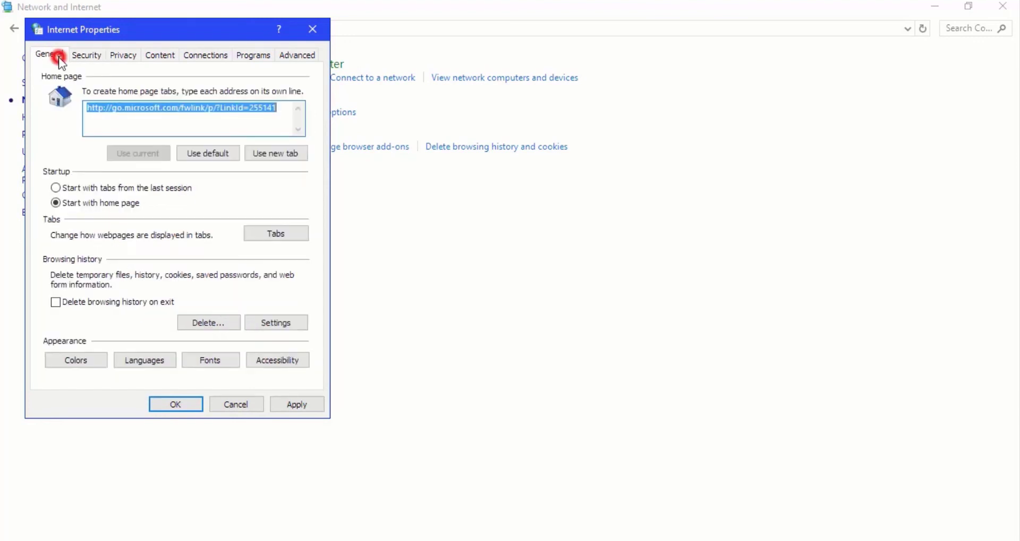